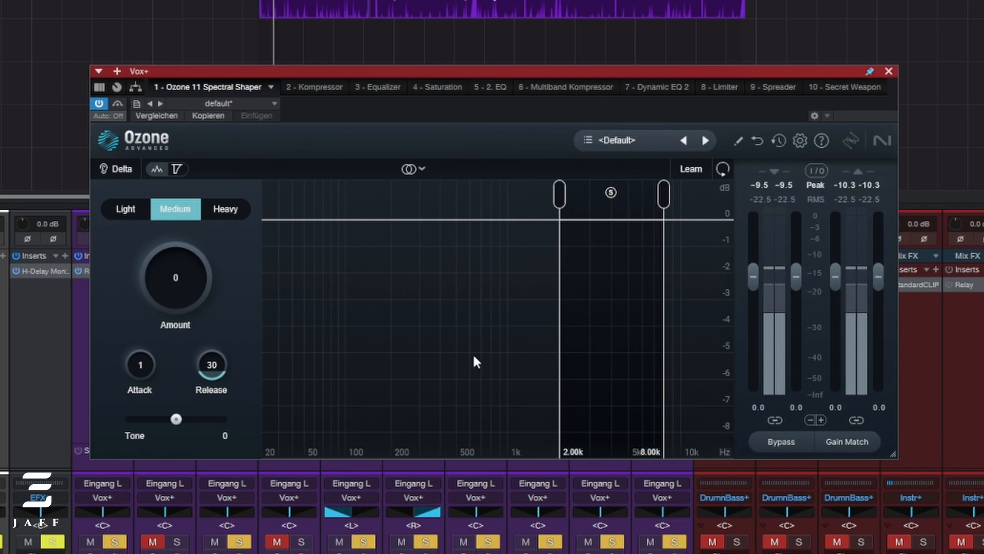
Step: Switch the Ozone Spectral Shaper on Vox+ to Light mode and move its shaping range to 20–299 Hz
left_click(140, 212)
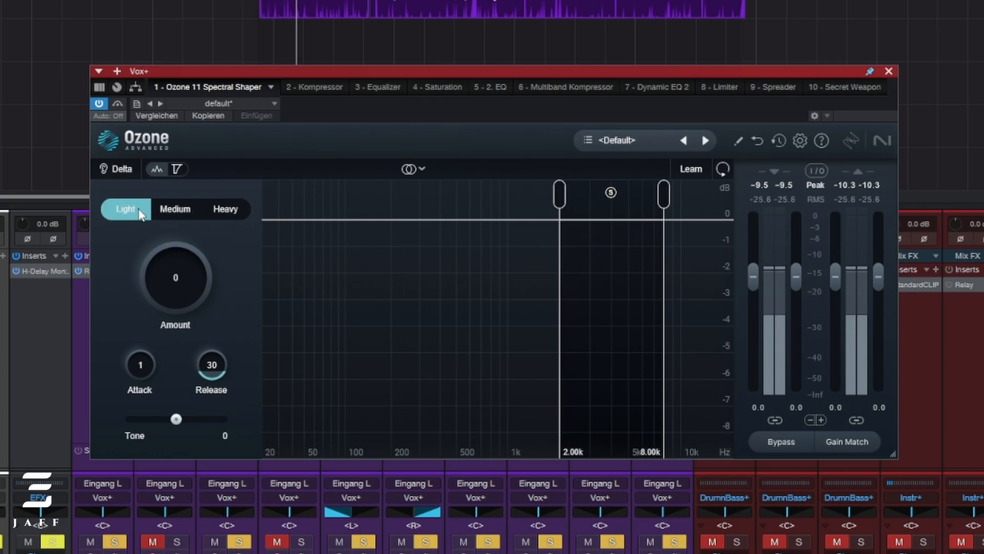
left_click(610, 192)
left_click_drag(611, 216, 361, 254)
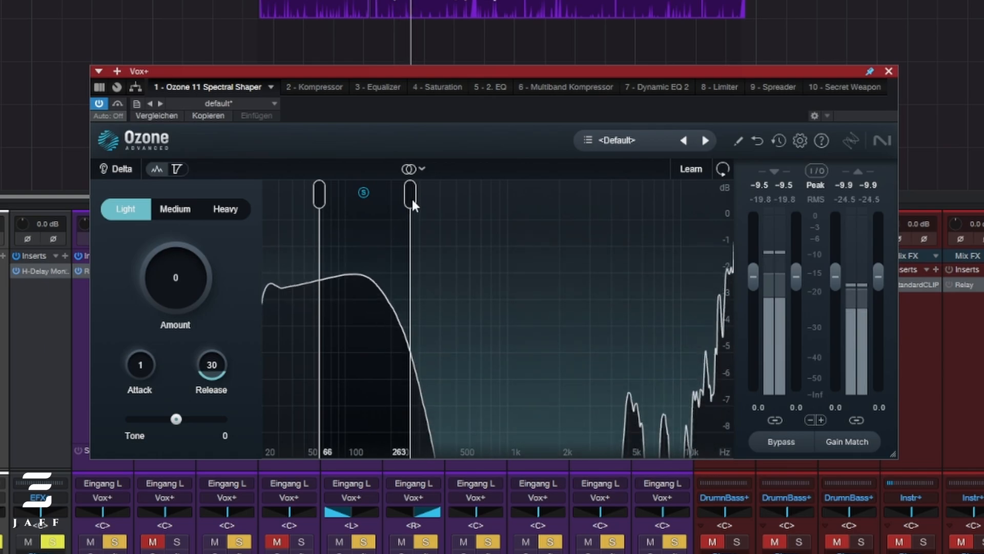
left_click_drag(412, 200, 420, 201)
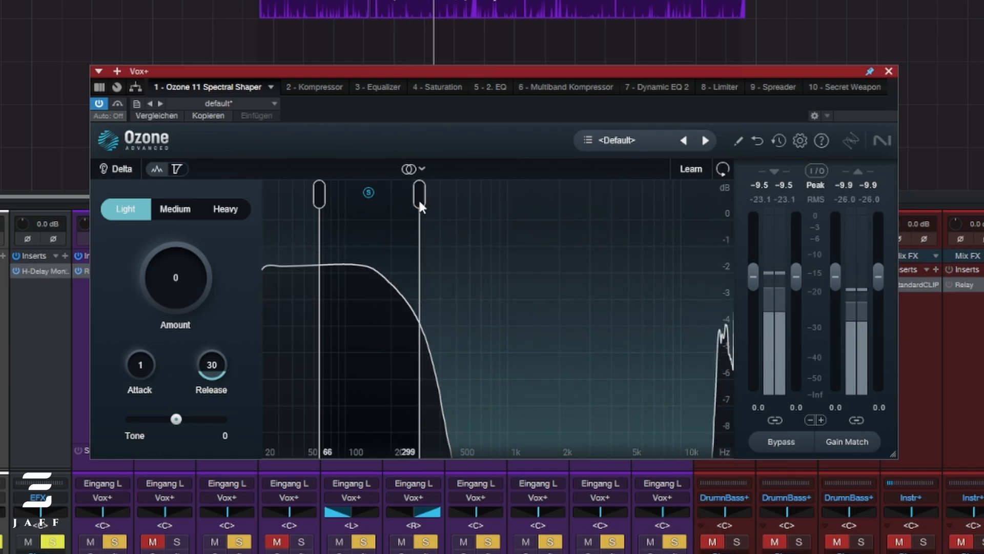
left_click_drag(319, 201, 255, 207)
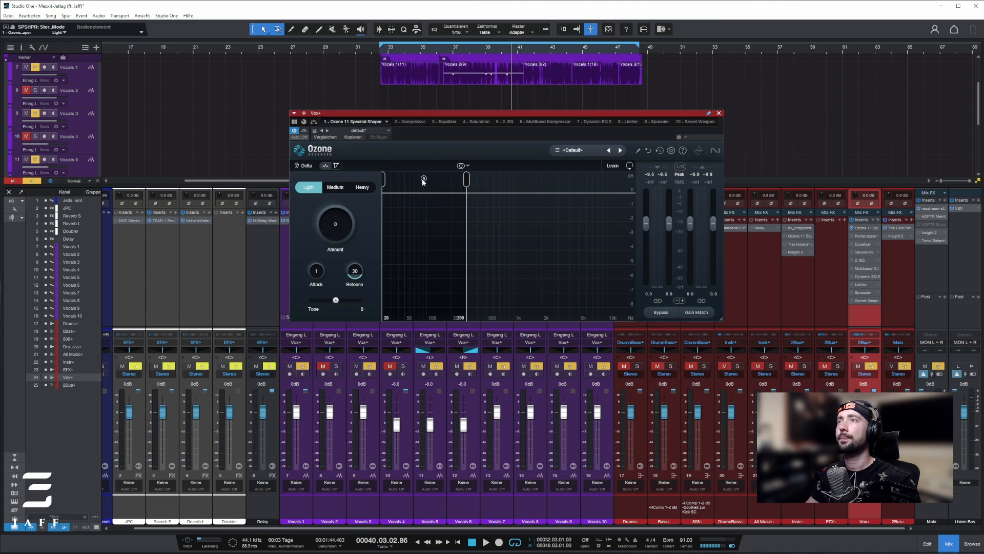
Step: Set the low-range shaper's Amount to 30 during playback and compare the vocals with the plugin active and disabled
key("space")
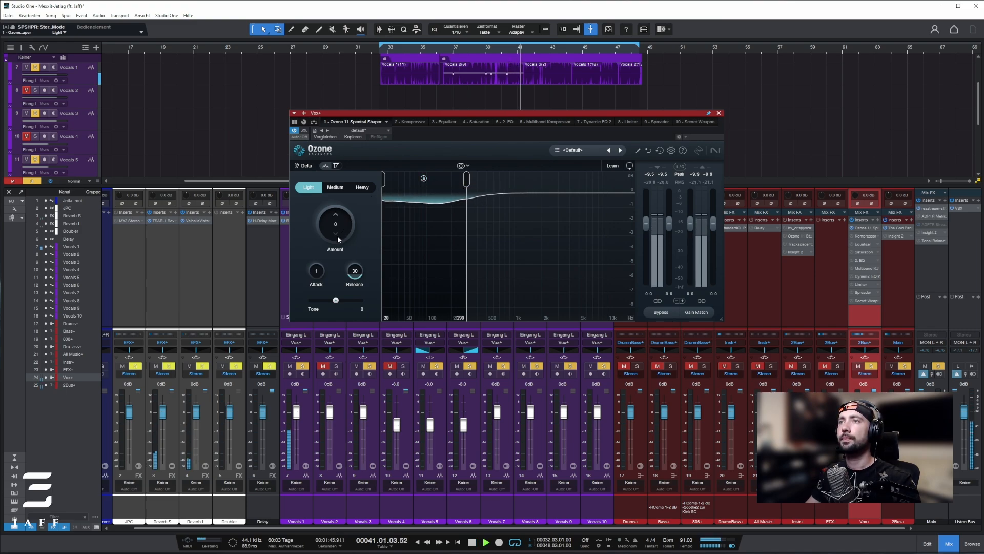
left_click_drag(337, 241, 337, 211)
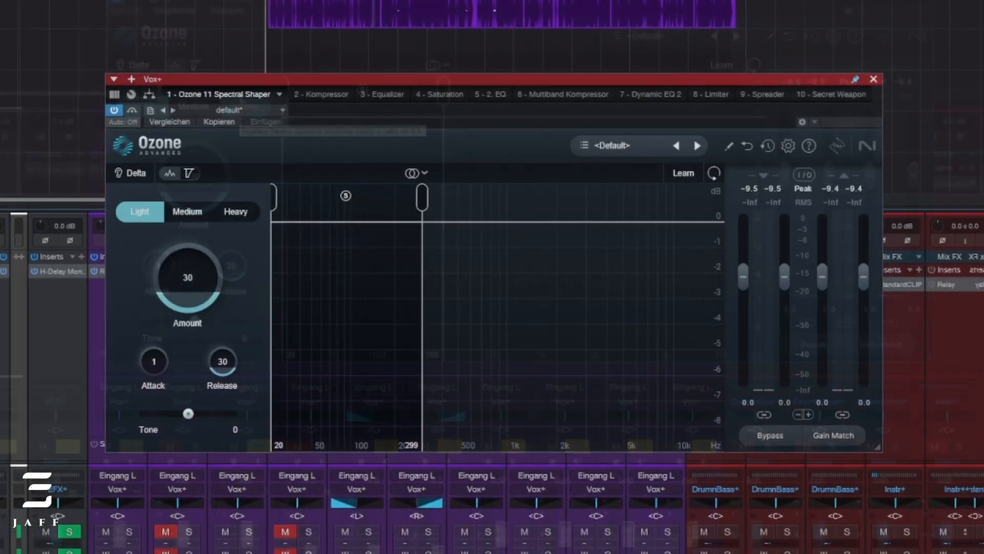
key("space")
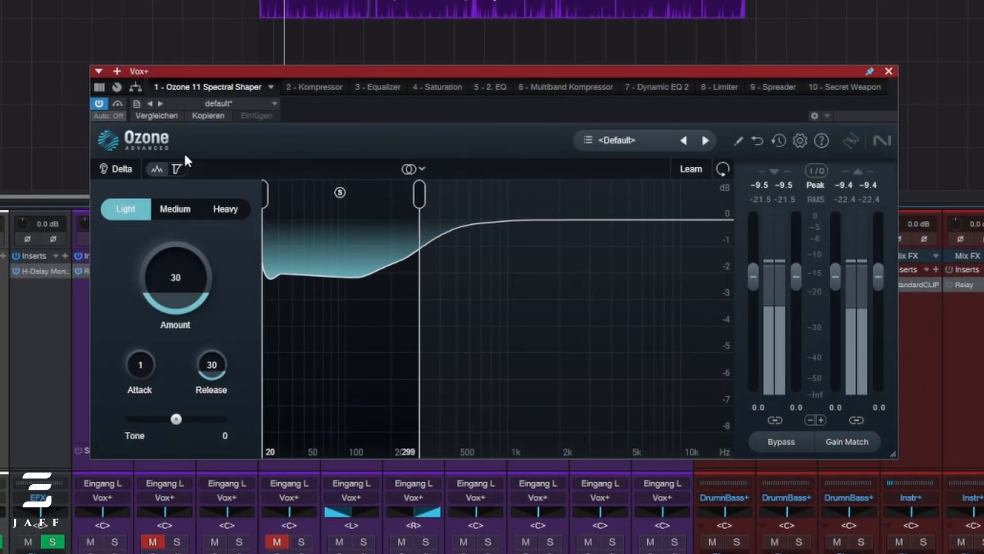
left_click(100, 104)
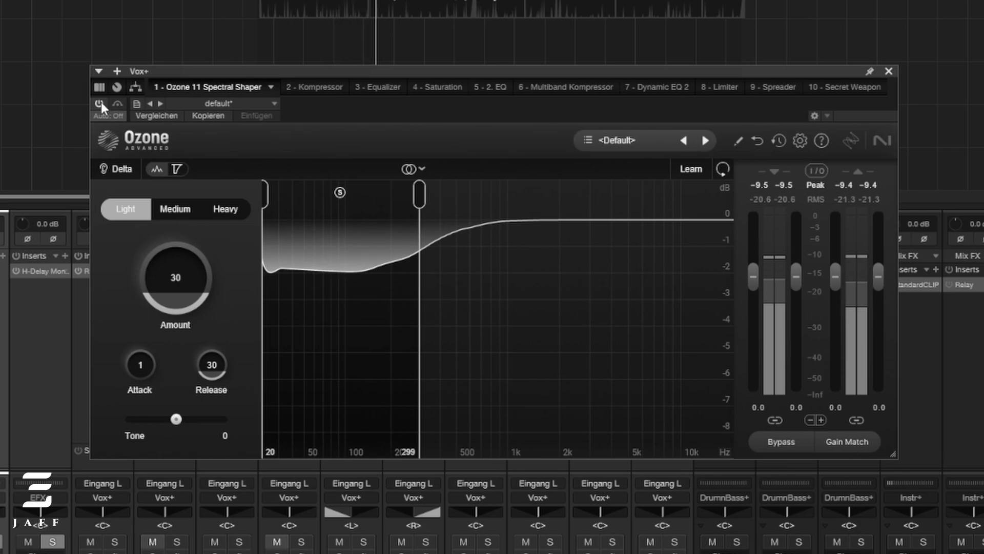
left_click(100, 103)
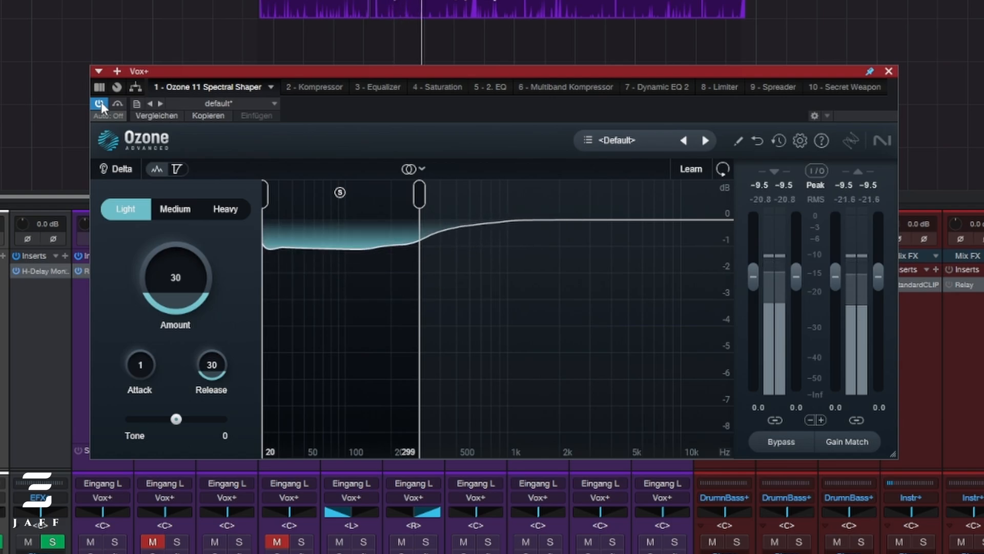
left_click(100, 104)
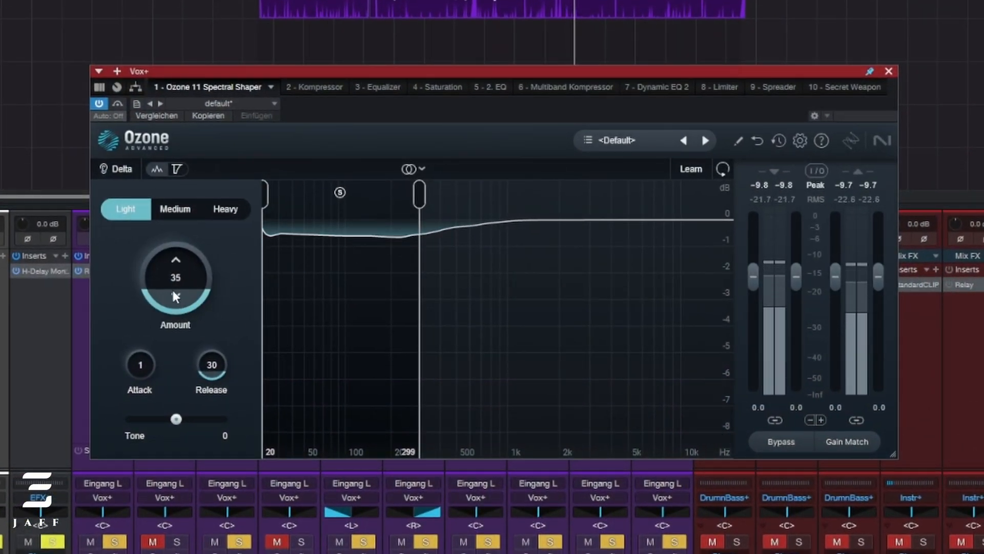
Step: Fine-tune the low-range shaper's Amount to 45, comparing the vocals with the plugin active and disabled during playback
left_click_drag(177, 290, 168, 263)
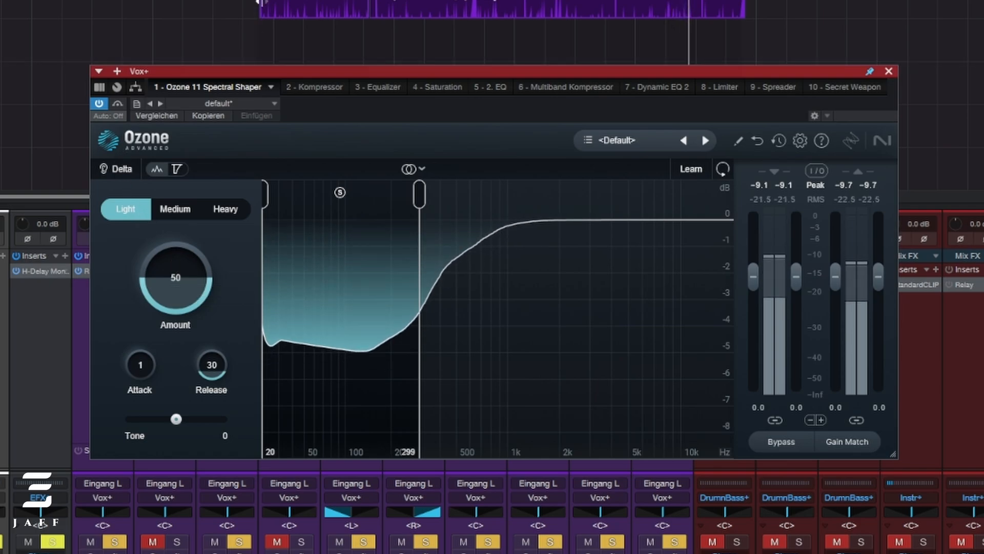
left_click(99, 104)
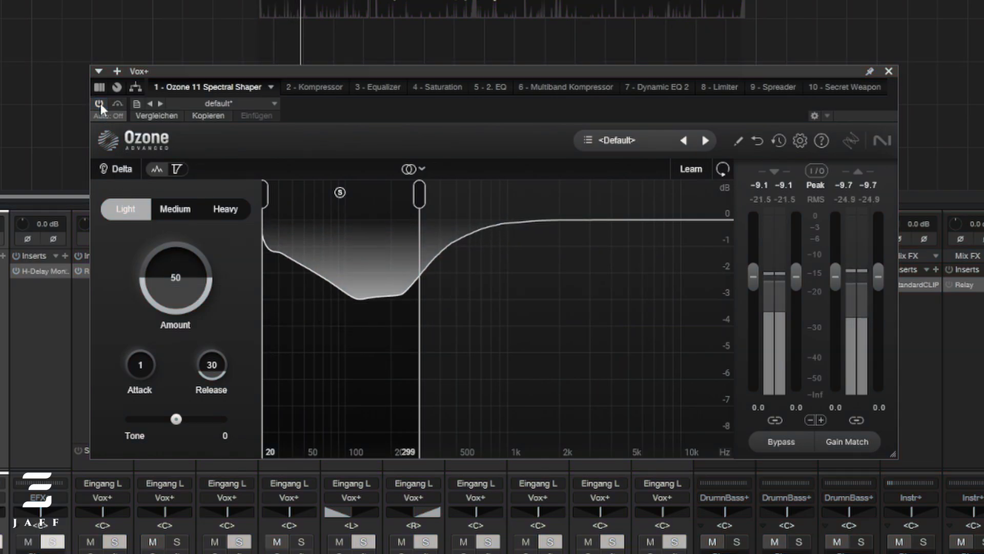
left_click(101, 103)
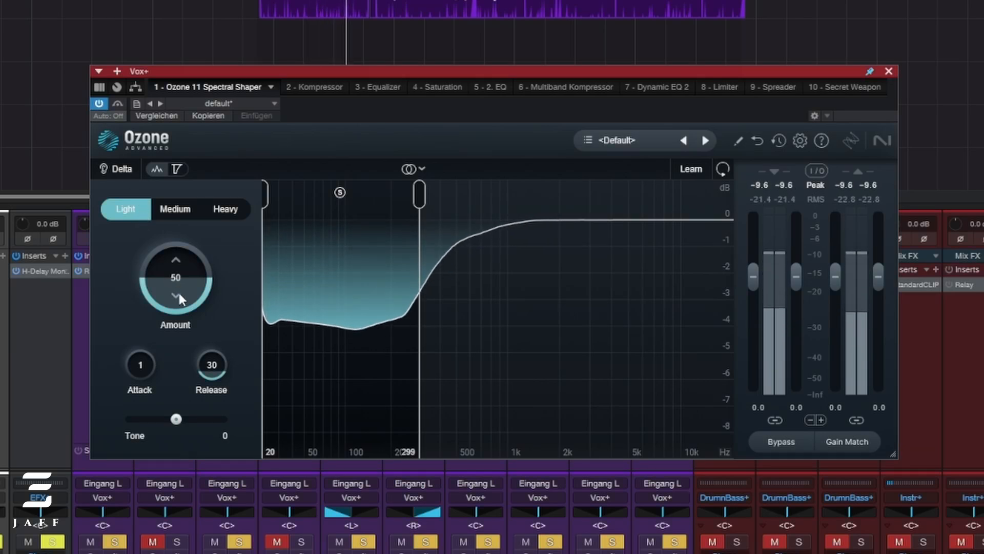
left_click_drag(178, 291, 179, 304)
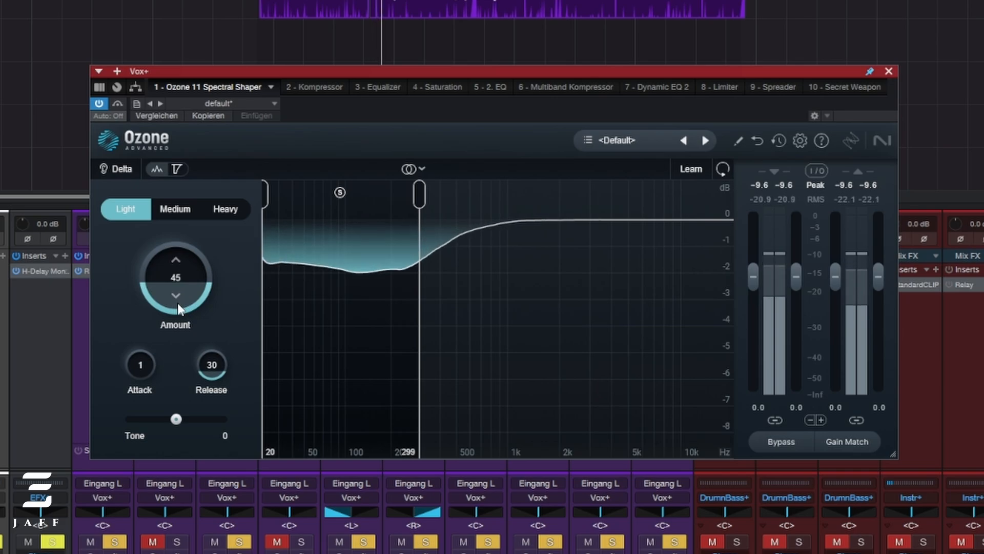
left_click(100, 104)
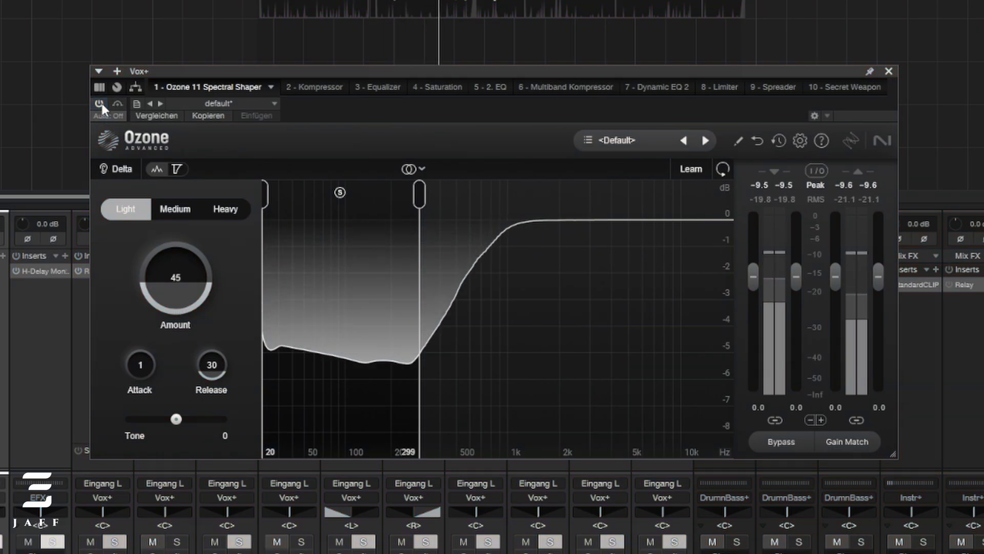
left_click(100, 104)
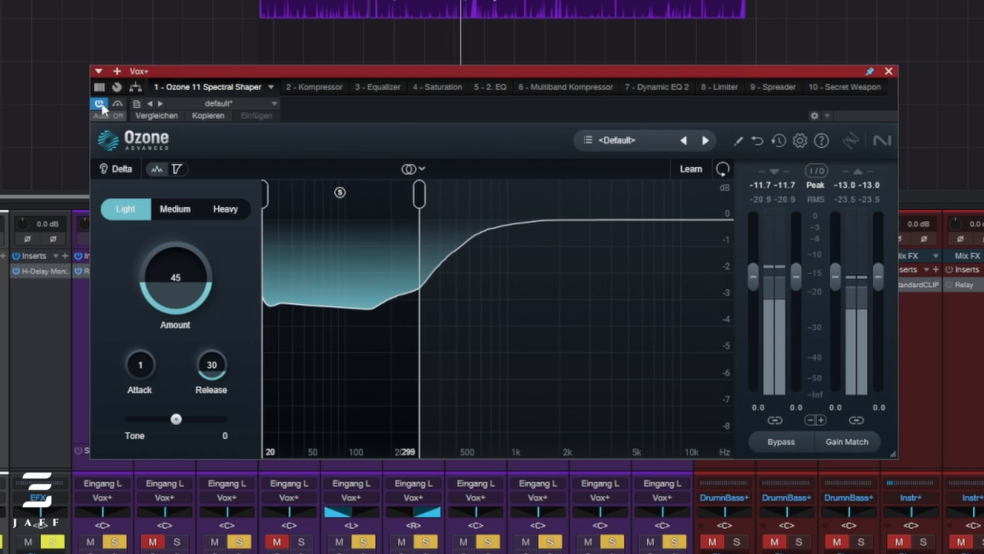
key("space")
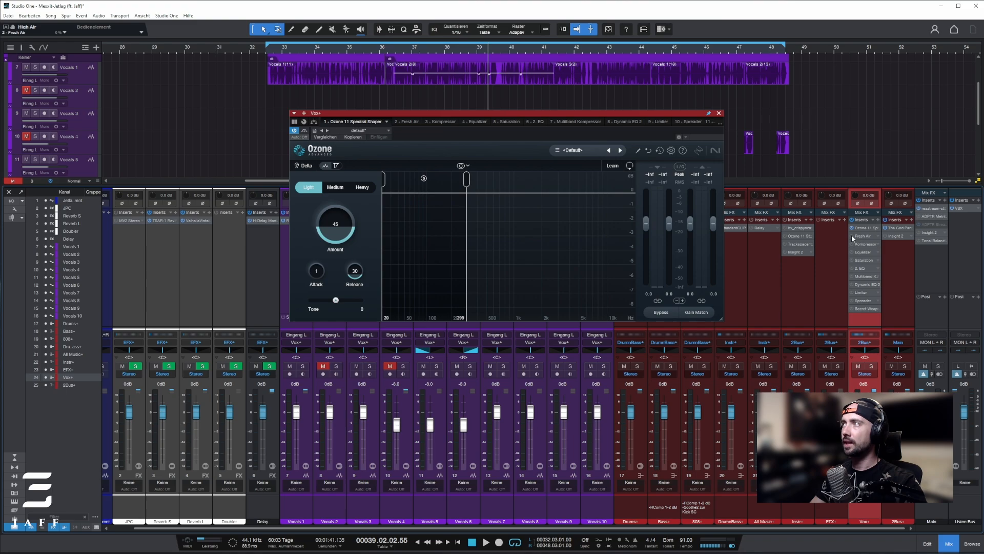
Step: Open the Fresh Air insert on Vox+ and set the linked Mid Air and High Air to 8 while listening to the vocals
left_click(863, 236)
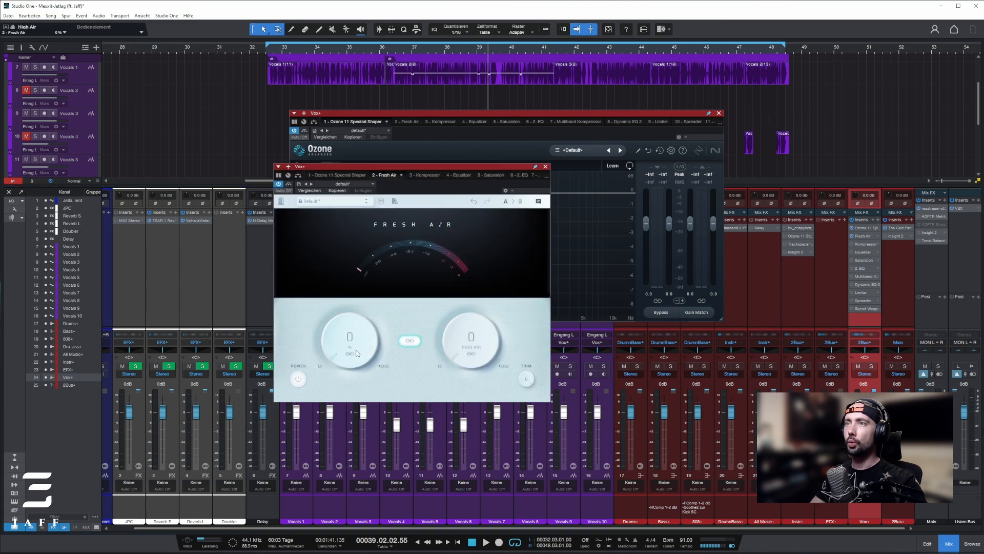
left_click_drag(355, 357, 350, 338)
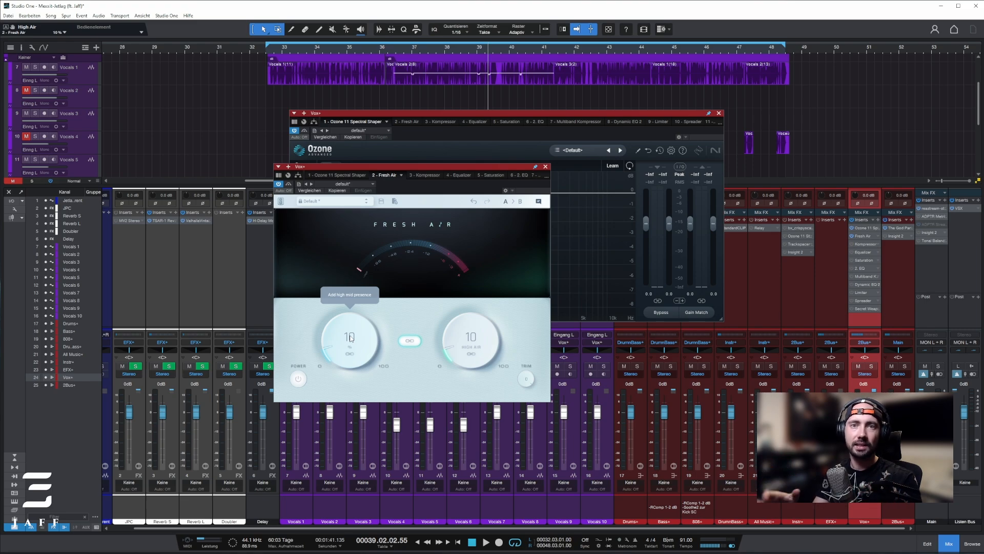
left_click(270, 49)
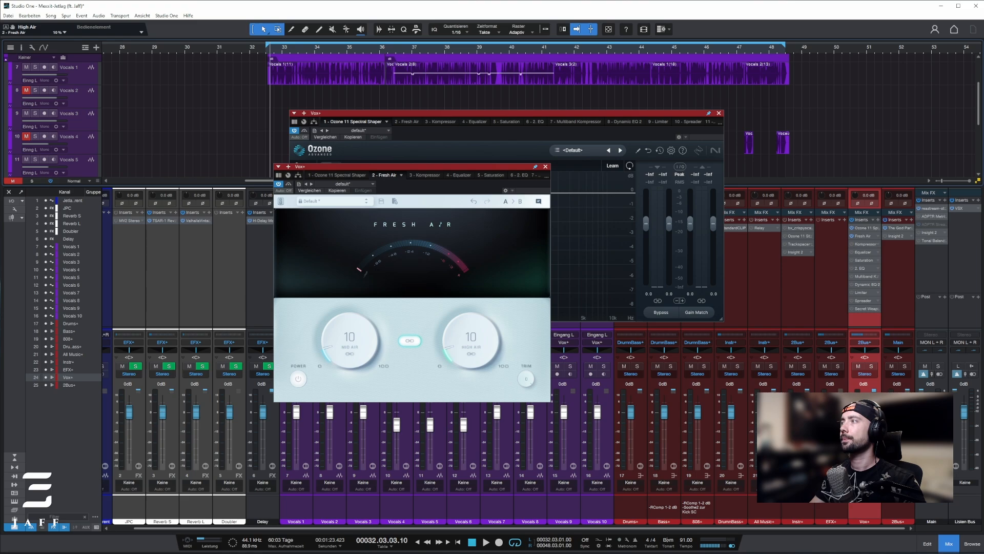
key("space")
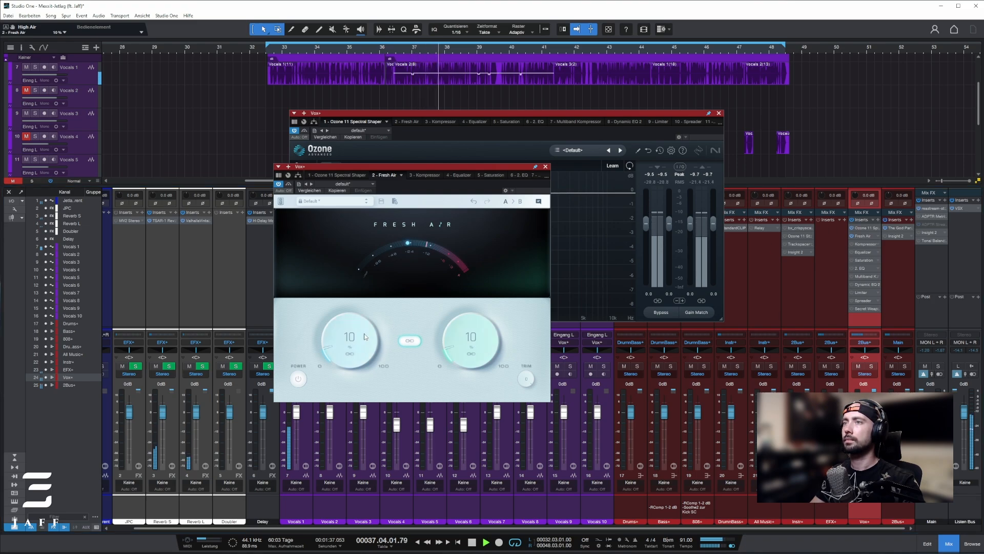
left_click_drag(364, 333, 363, 336)
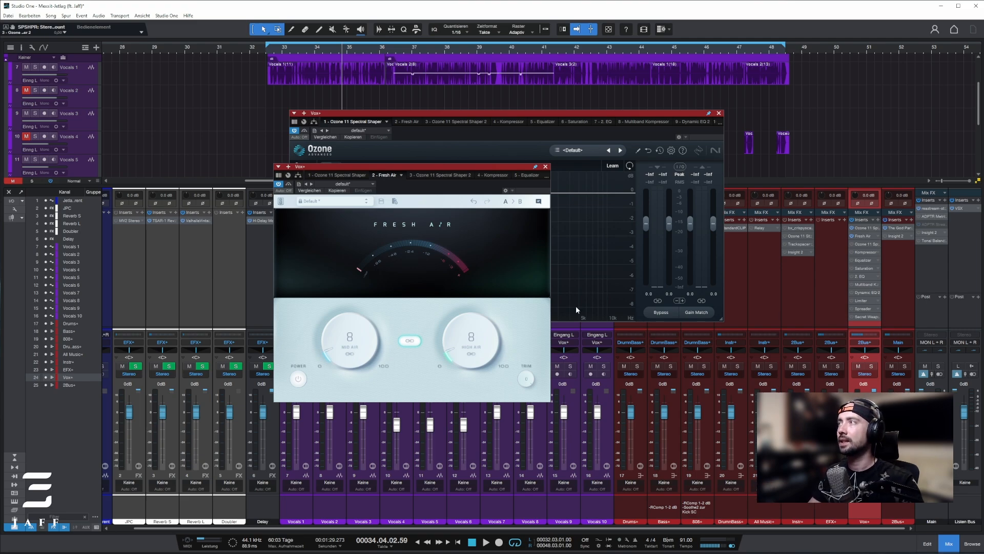
Step: Open the second Spectral Shaper on Vox+, move its range to about 6.85–19.9 kHz during playback, and select Light mode
left_click(861, 244)
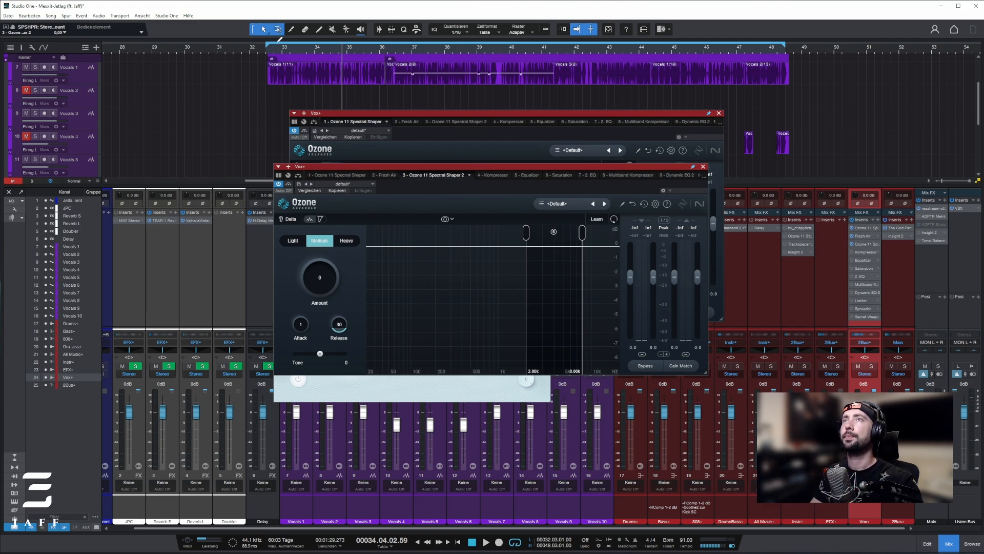
key("space")
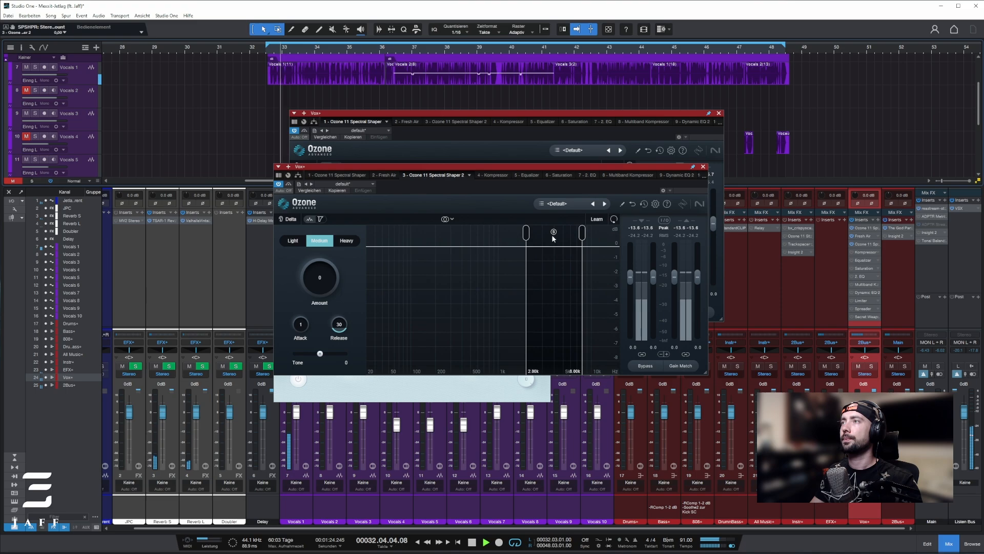
left_click_drag(552, 248, 576, 239)
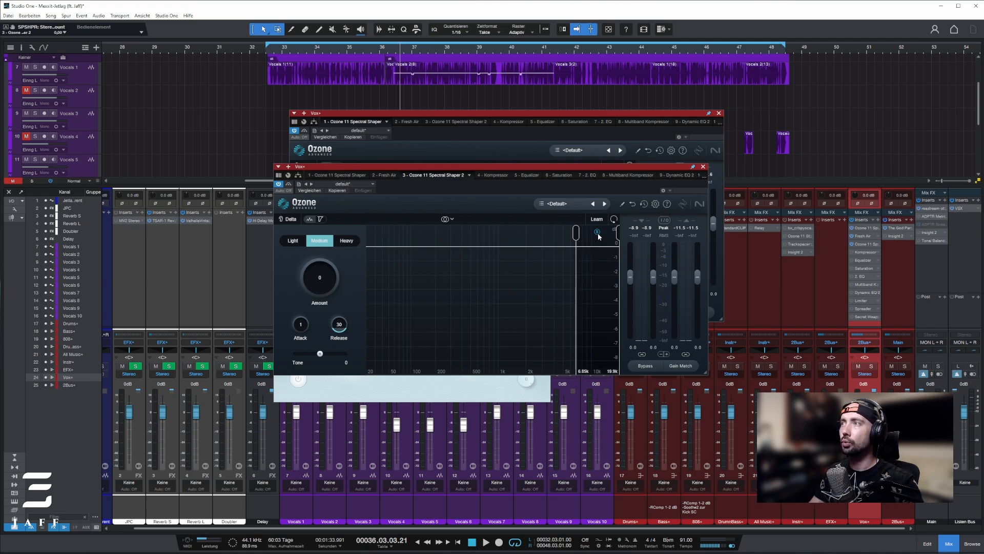
left_click(293, 241)
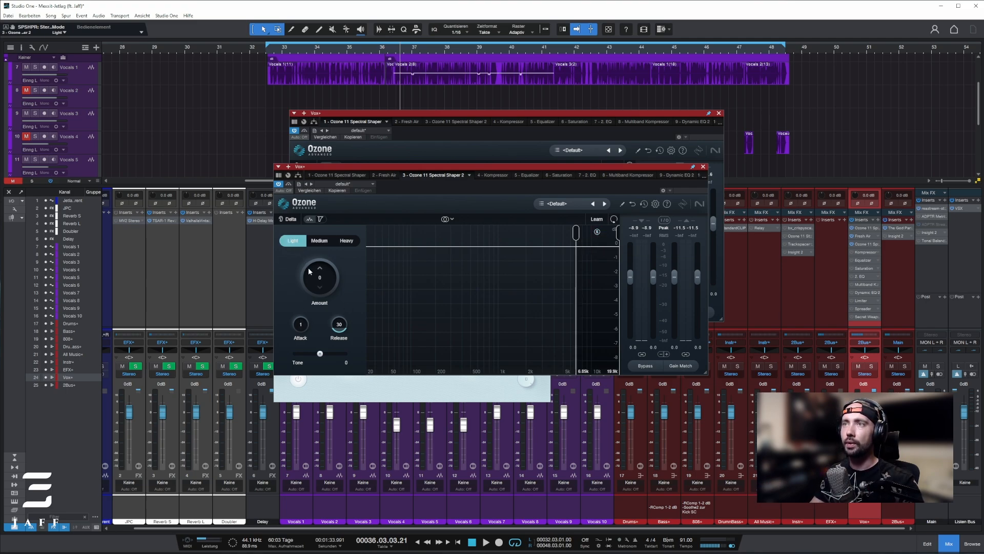
Step: Set the high-range shaper's Amount to 63 during playback, comparing the vocals with and without the plugin's Global Bypass
left_click_drag(318, 290, 321, 280)
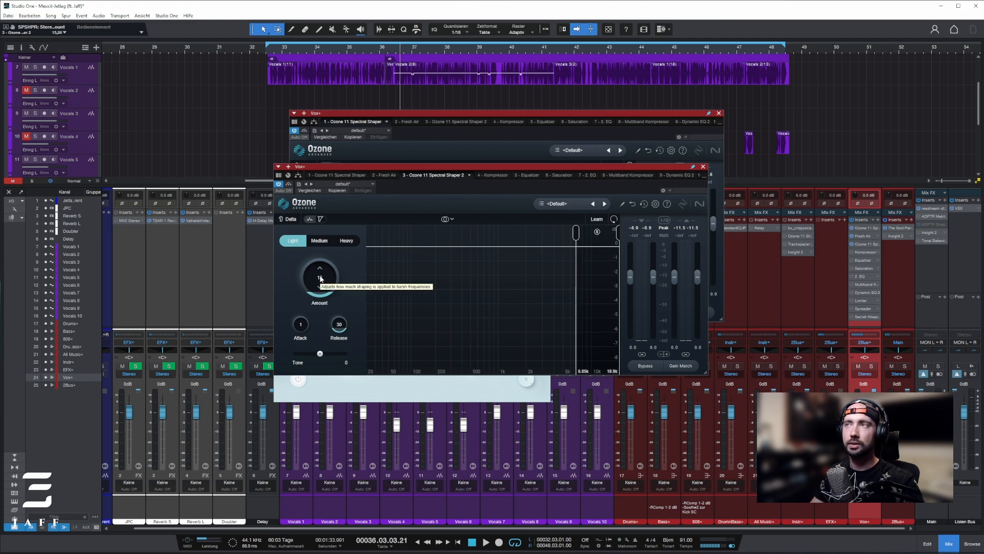
key("space")
left_click_drag(321, 278, 321, 245)
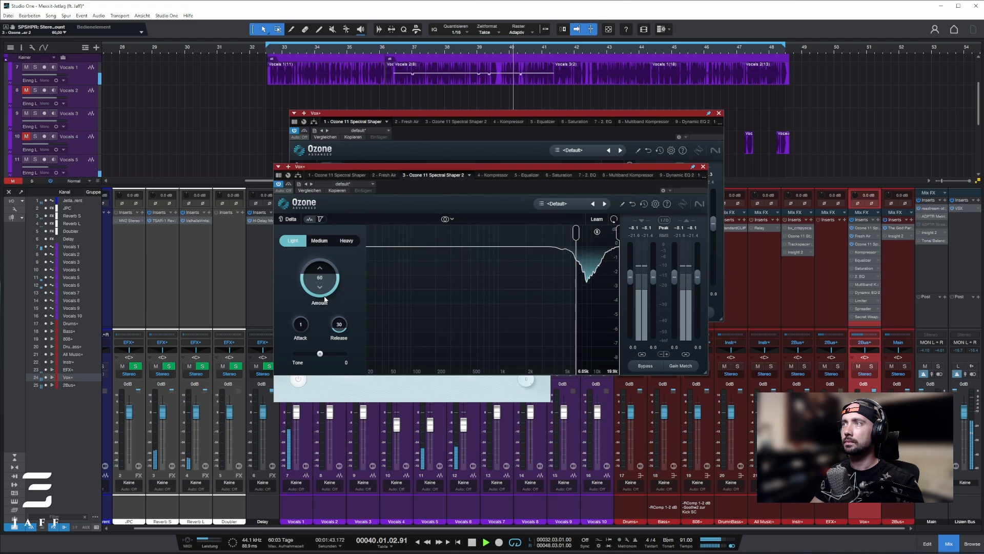
left_click_drag(325, 293, 325, 287)
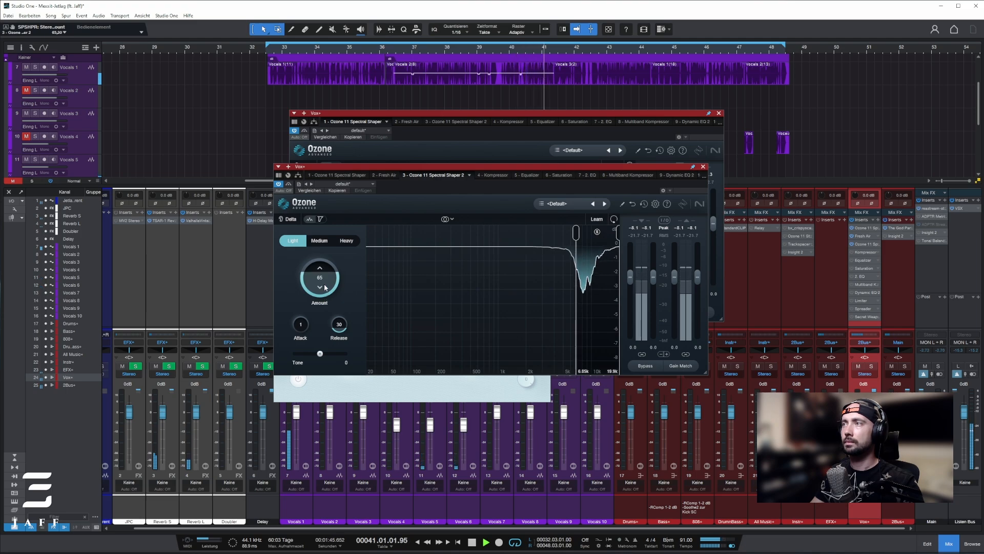
left_click(290, 186)
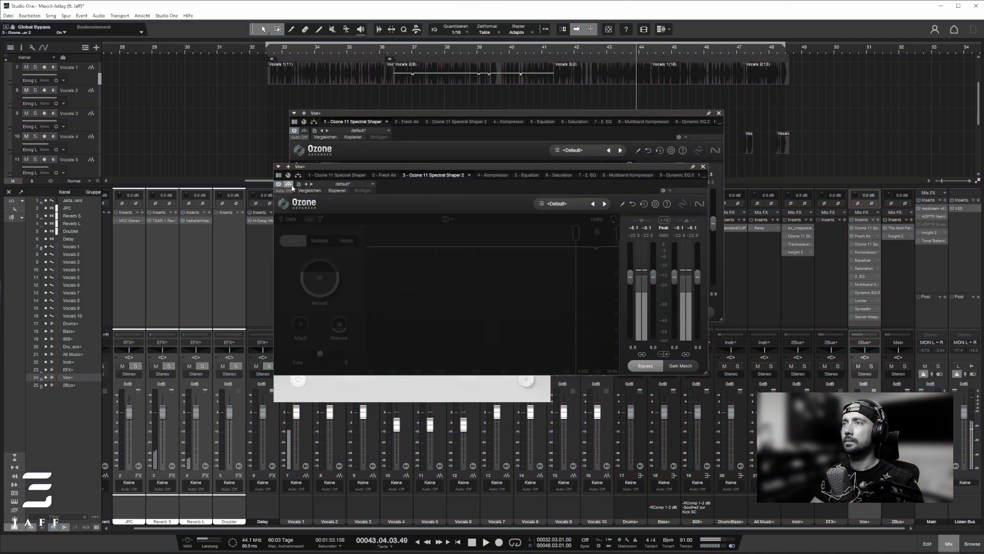
left_click(292, 186)
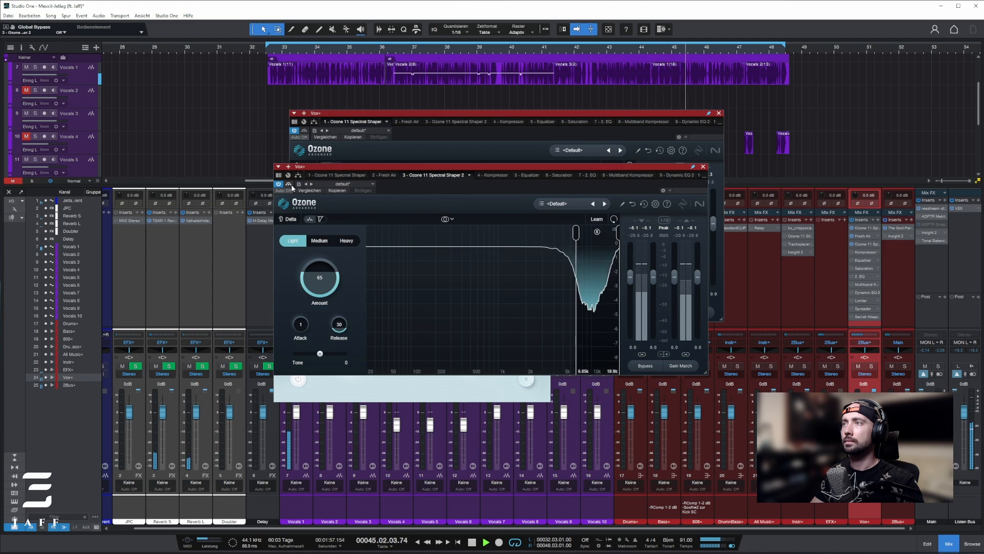
left_click_drag(328, 278, 327, 280)
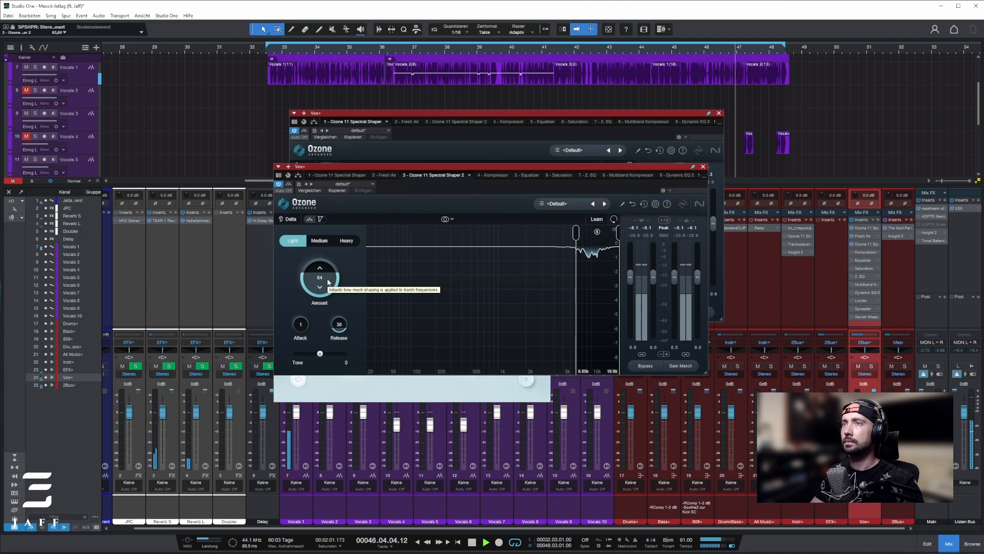
left_click_drag(327, 280, 328, 281)
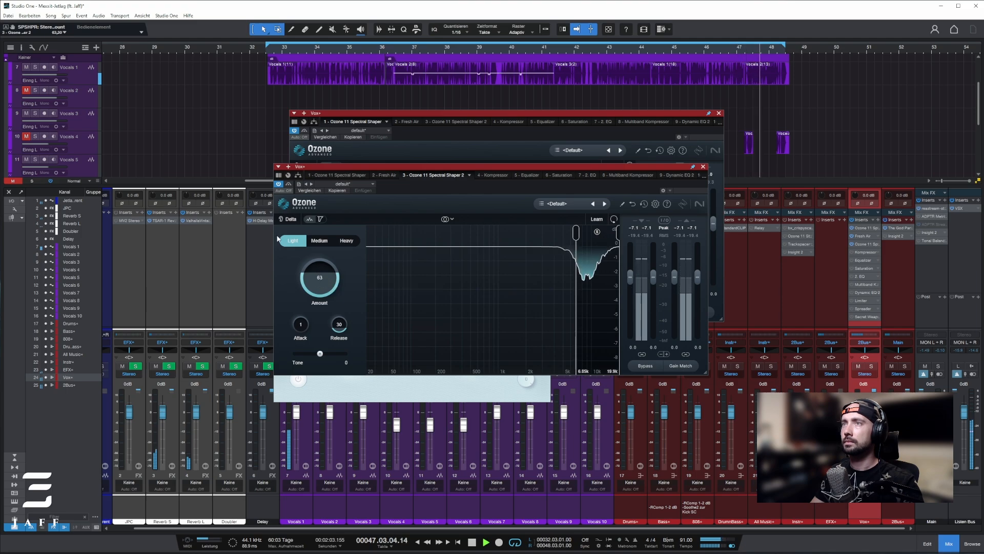